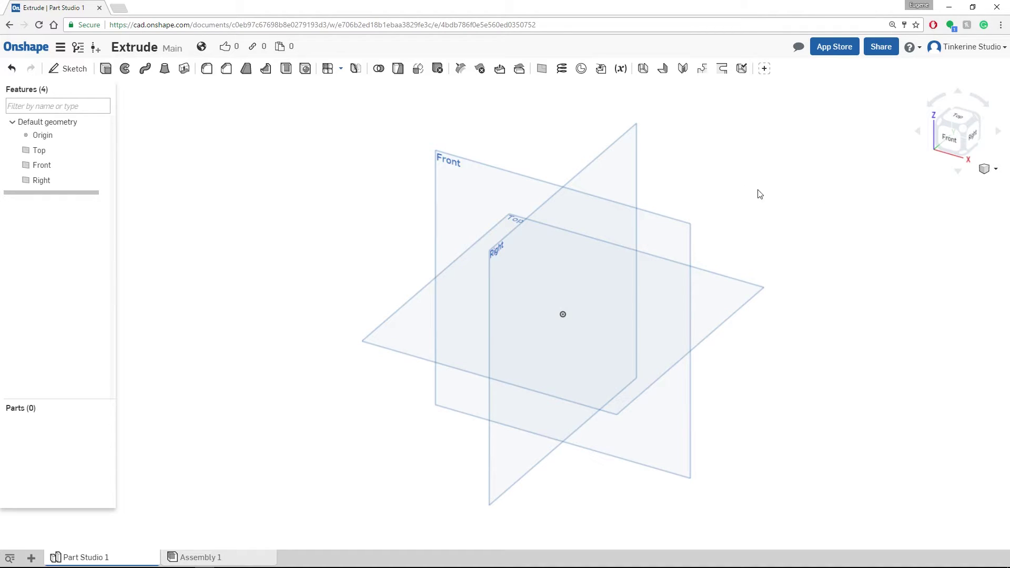
# Set the workspace's default length unit to Millimeter.
pyautogui.click(60, 47)
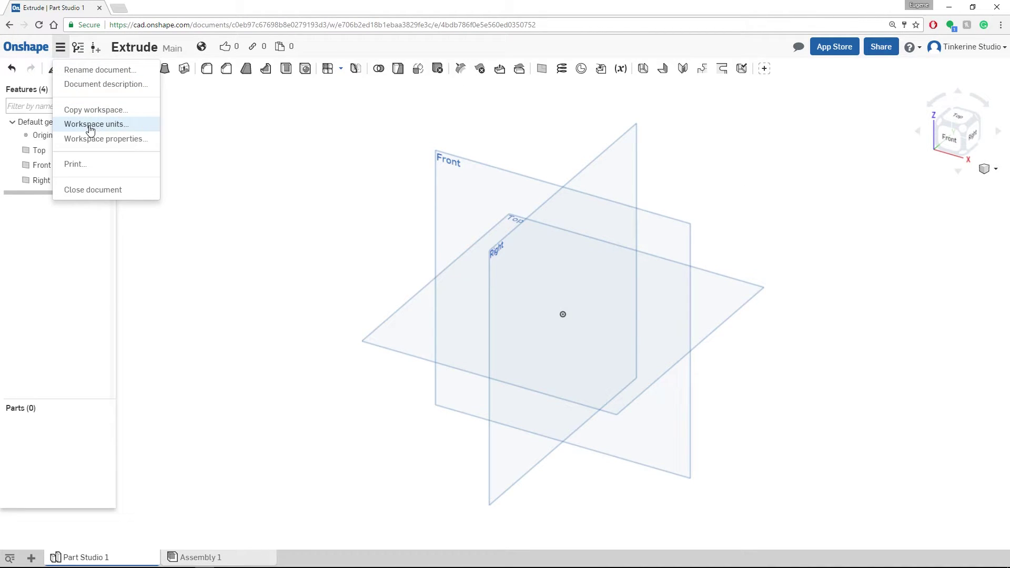
pyautogui.click(90, 129)
pyautogui.click(159, 141)
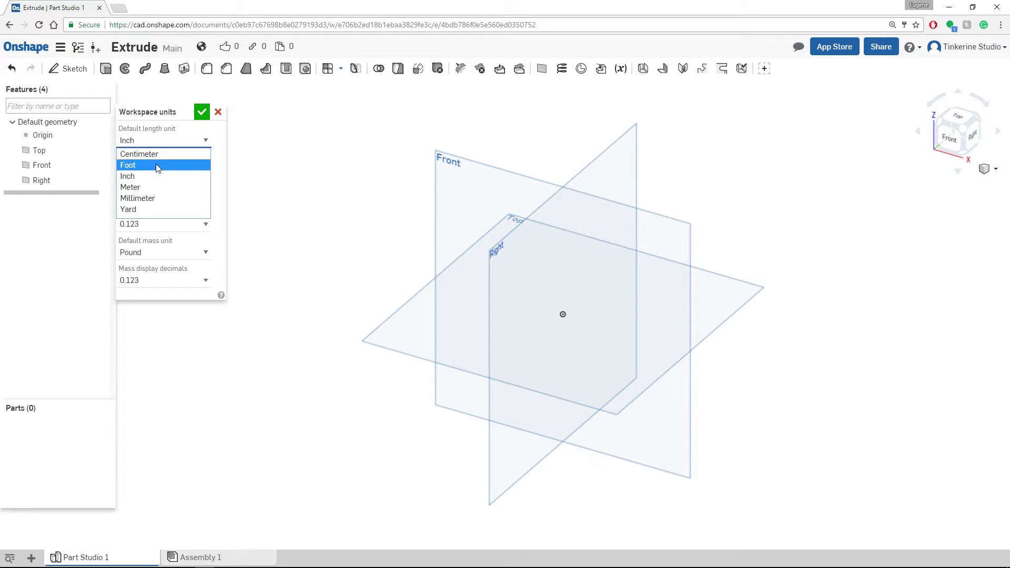
pyautogui.click(154, 201)
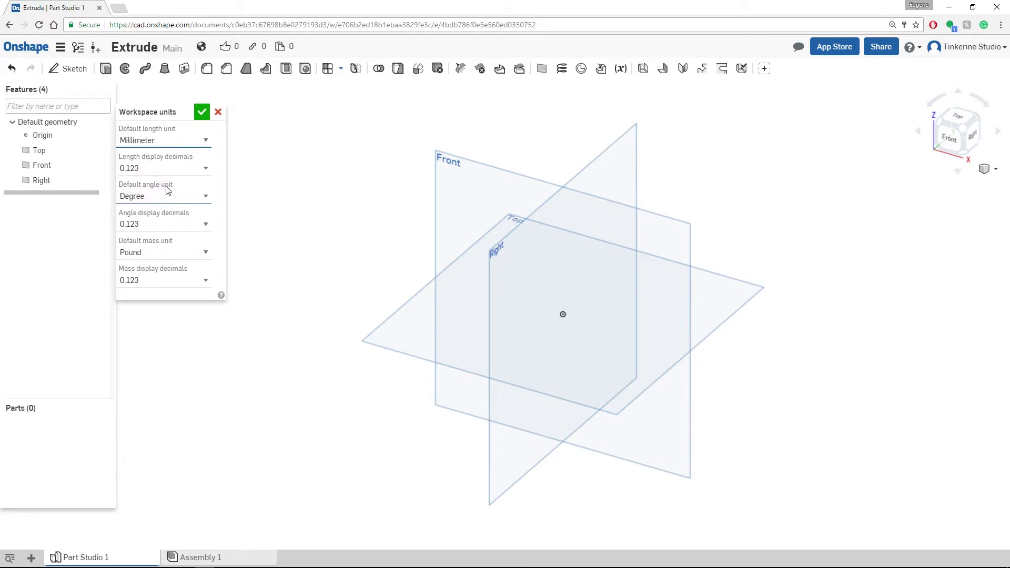
pyautogui.click(203, 113)
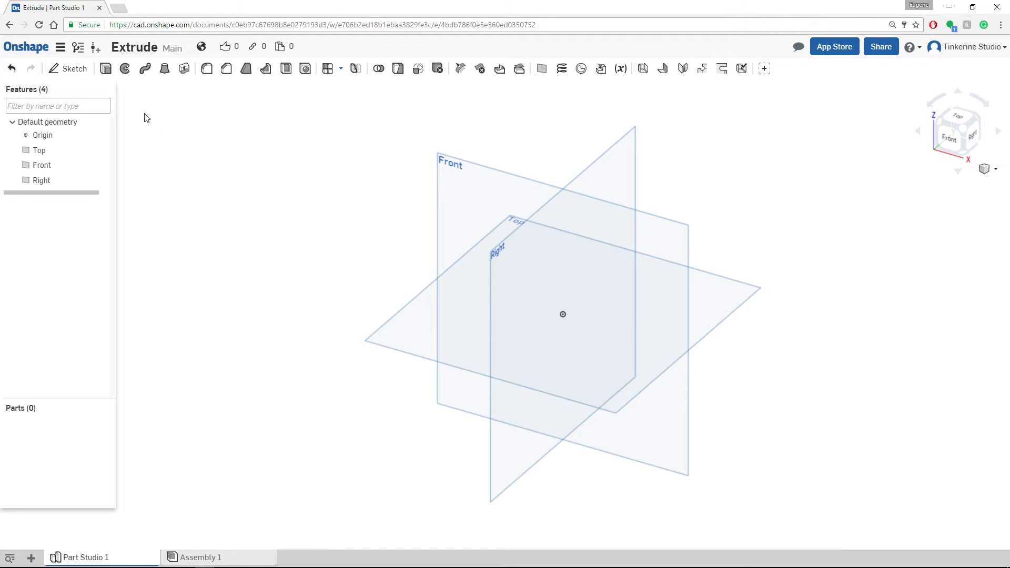
# Start a sketch on the Front plane and draw a circle about 46 mm in diameter centred on the origin.
pyautogui.click(490, 182)
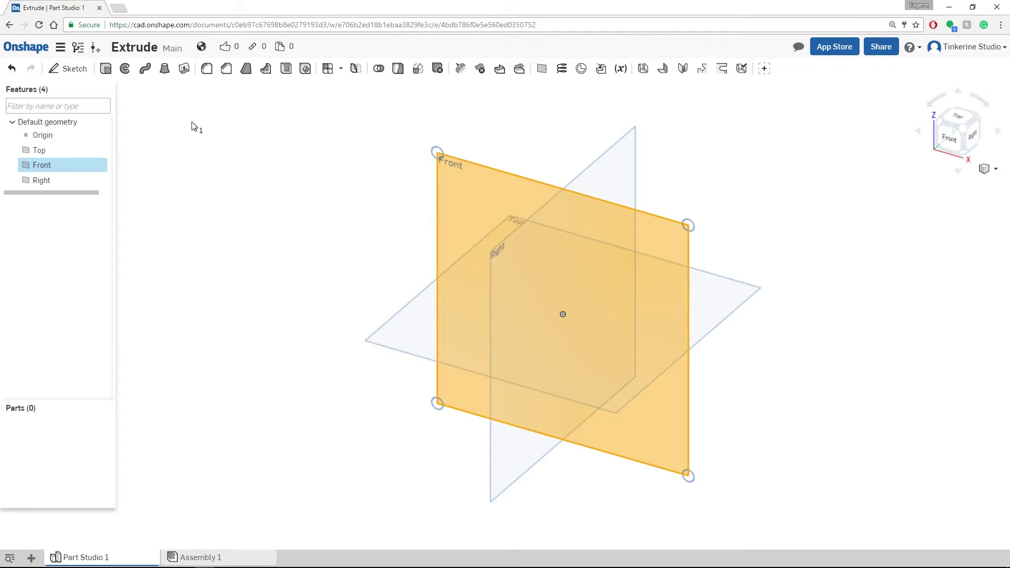
pyautogui.click(72, 76)
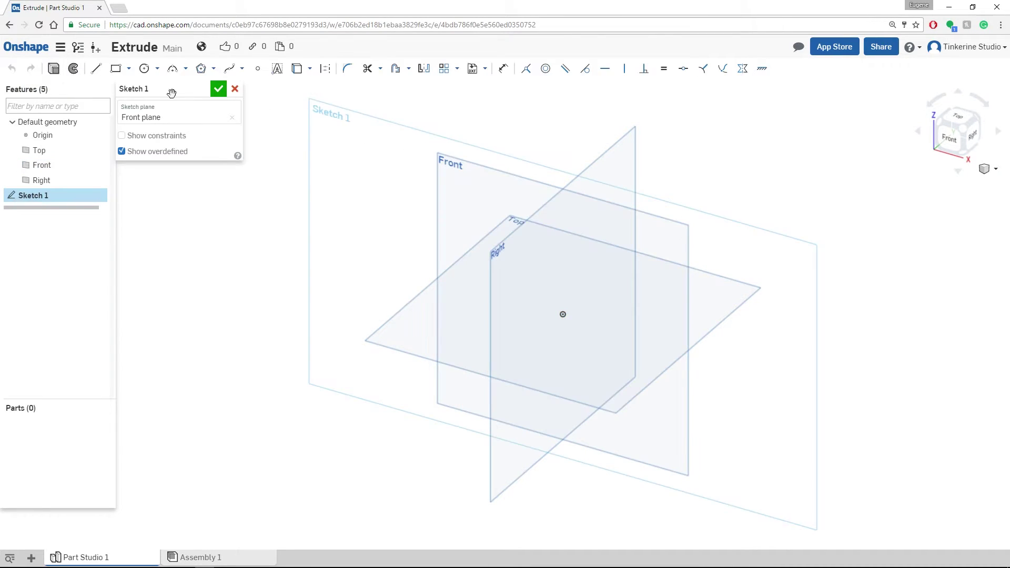
pyautogui.click(953, 140)
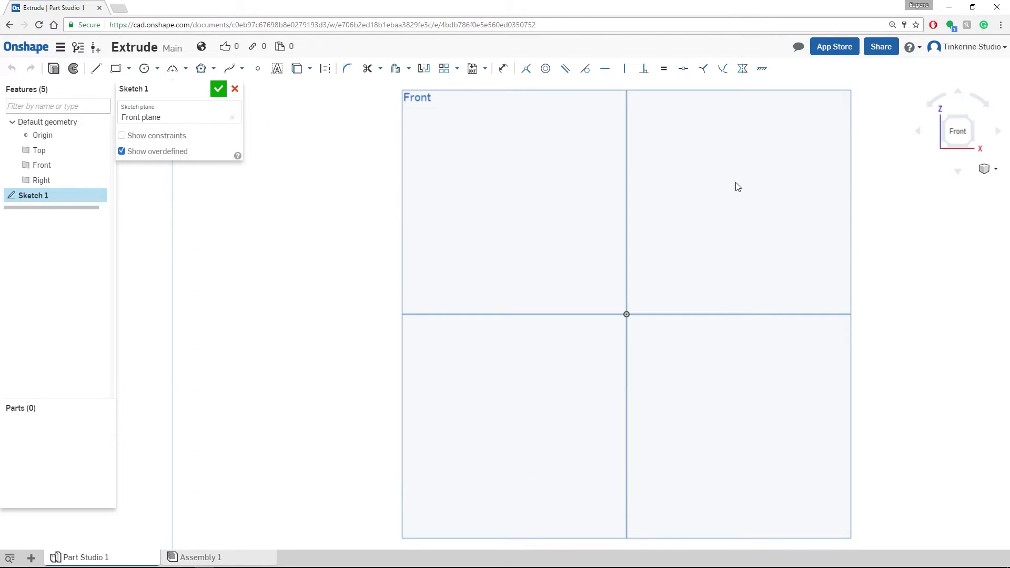
pyautogui.click(144, 69)
pyautogui.click(627, 314)
pyautogui.click(679, 271)
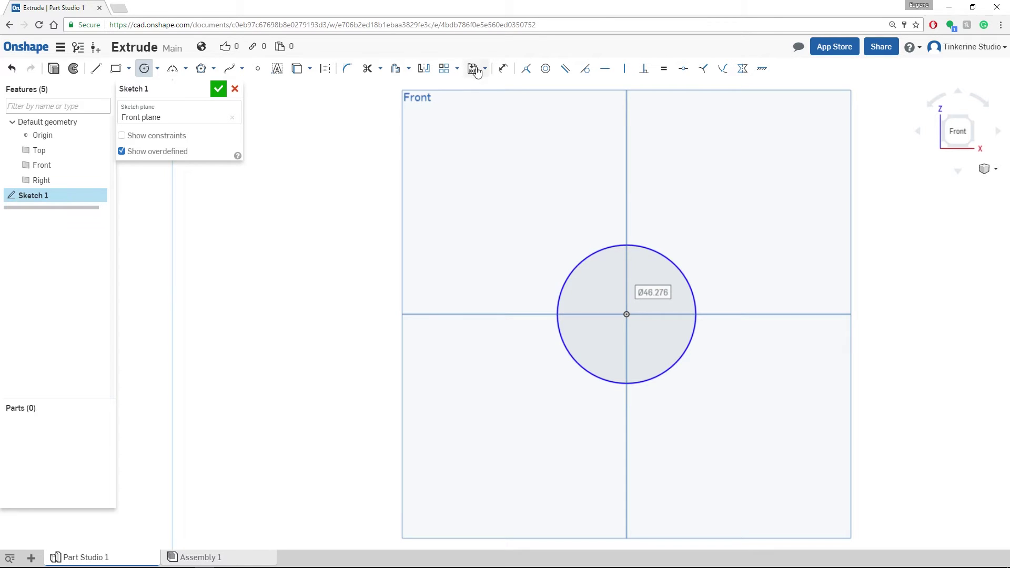
# Dimension the circle's diameter to 40 mm and finish the sketch.
pyautogui.click(504, 69)
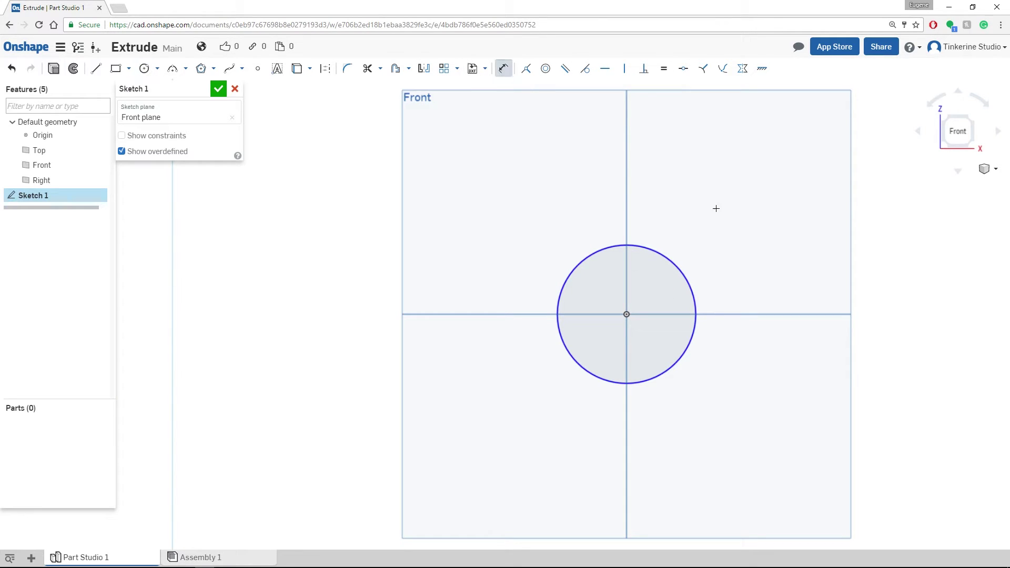
pyautogui.click(664, 256)
pyautogui.click(701, 220)
pyautogui.write('40')
pyautogui.press('Return')
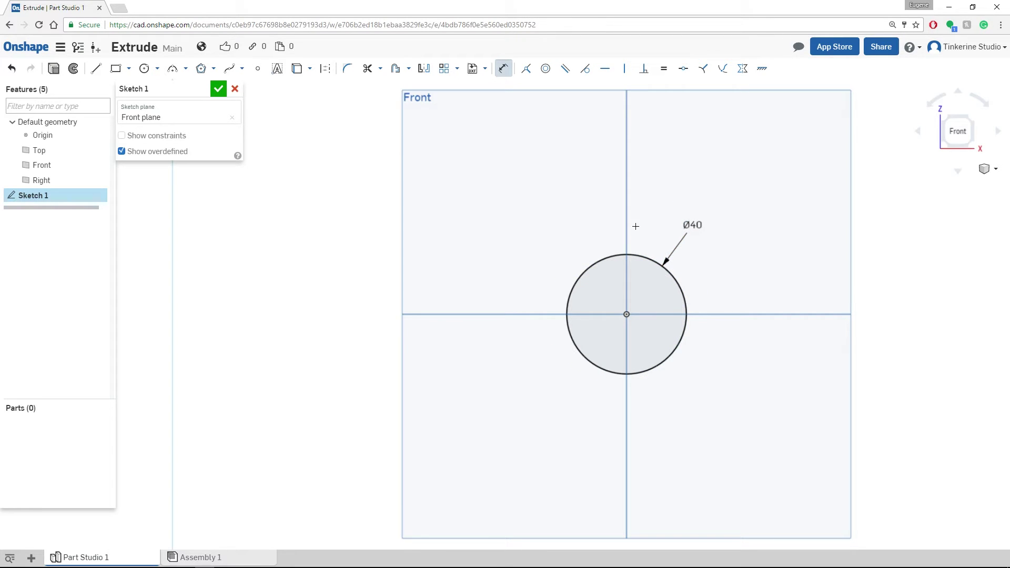
pyautogui.click(219, 89)
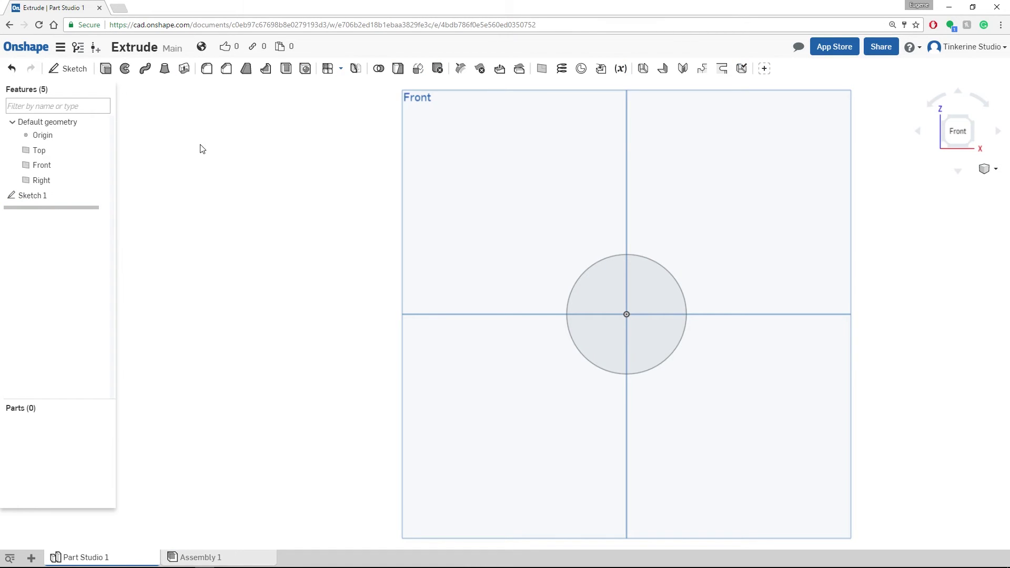
# Extrude the circle sketch as a new solid with a blind depth of 40 mm.
pyautogui.click(42, 196)
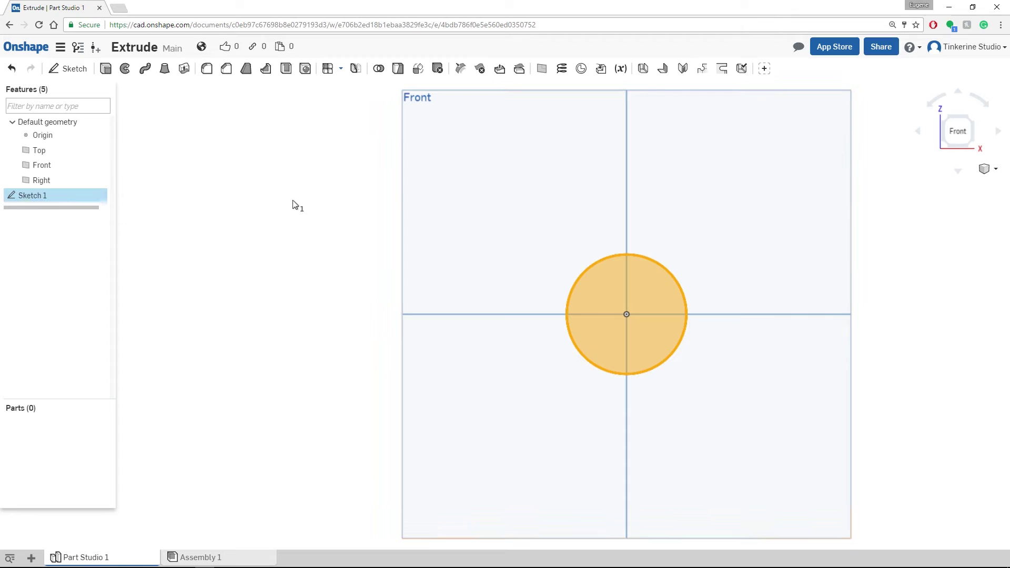
pyautogui.click(105, 68)
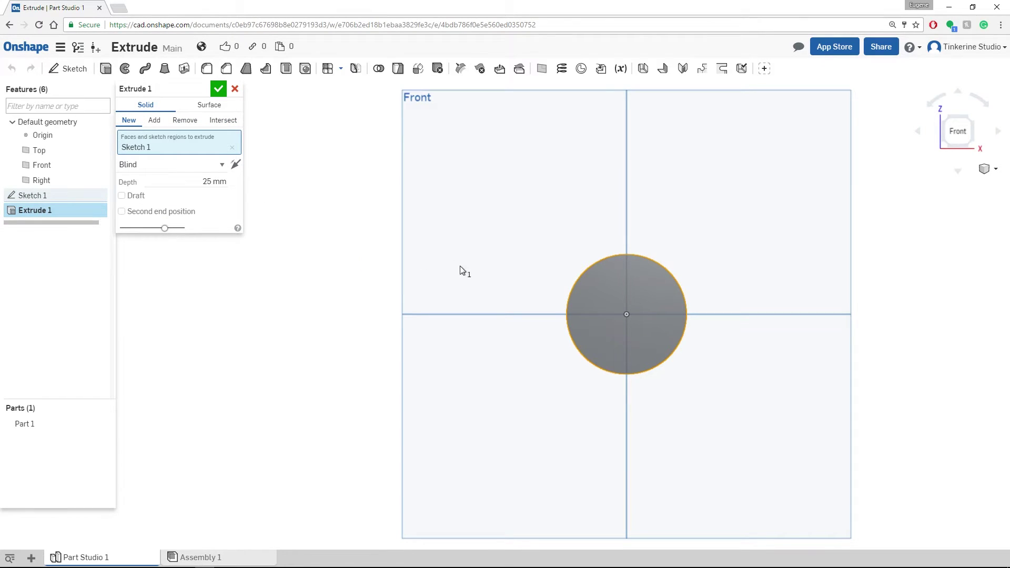
pyautogui.hotkey('shift', '7')
pyautogui.moveTo(423, 299)
pyautogui.mouseDown(button='right')
pyautogui.moveTo(435, 339)
pyautogui.moveTo(422, 363)
pyautogui.moveTo(442, 329)
pyautogui.moveTo(422, 276)
pyautogui.moveTo(453, 273)
pyautogui.moveTo(457, 333)
pyautogui.moveTo(447, 307)
pyautogui.moveTo(455, 298)
pyautogui.moveTo(483, 306)
pyautogui.moveTo(462, 336)
pyautogui.moveTo(416, 284)
pyautogui.mouseUp(button='right')
pyautogui.click(203, 185)
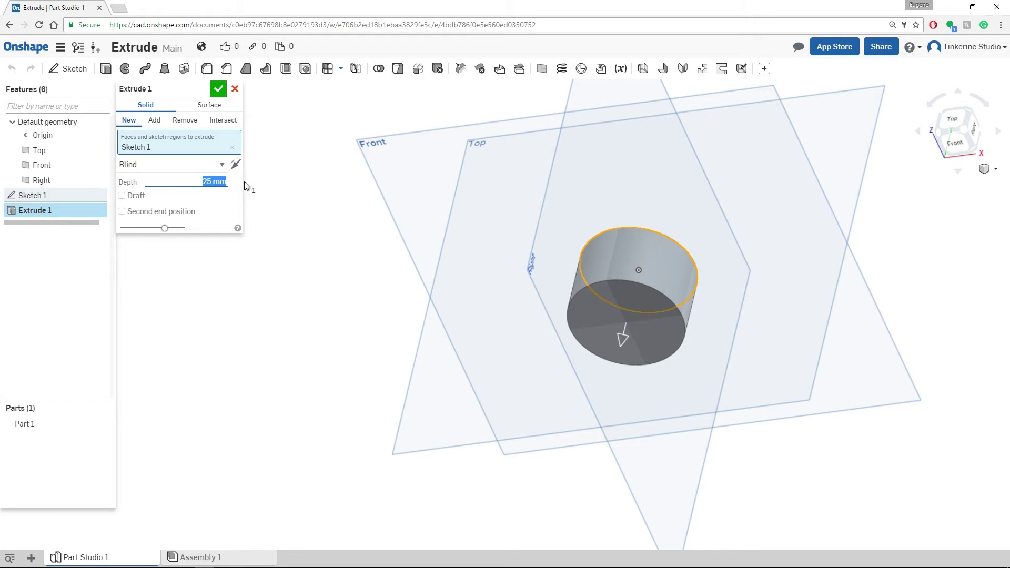
pyautogui.write('40')
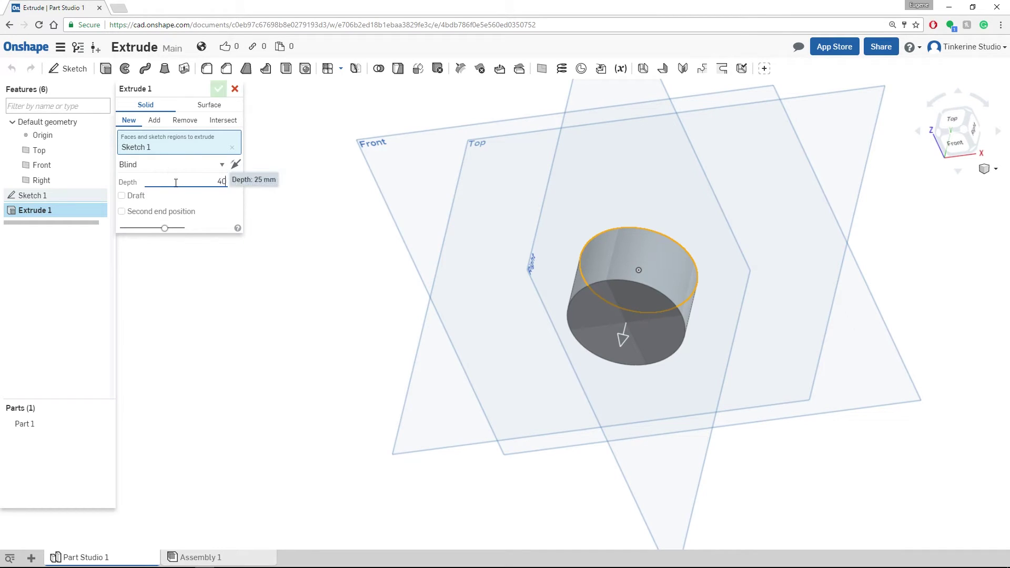
pyautogui.press('Return')
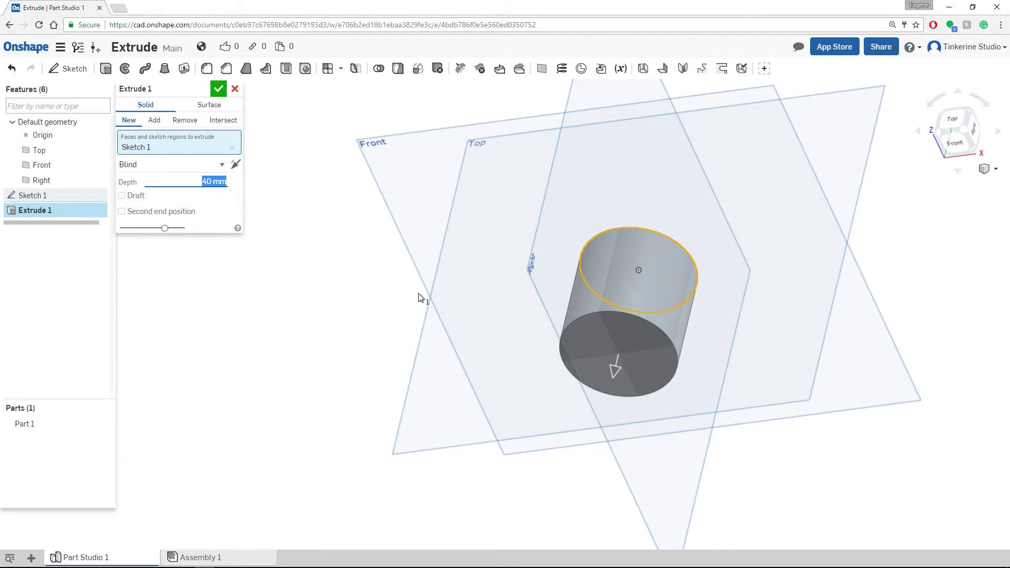
# Set the cylinder's extrusion depth to 25 mm and accept the extrusion.
pyautogui.moveTo(850, 382)
pyautogui.mouseDown(button='right')
pyautogui.moveTo(826, 421)
pyautogui.moveTo(857, 408)
pyautogui.moveTo(834, 384)
pyautogui.mouseUp(button='right')
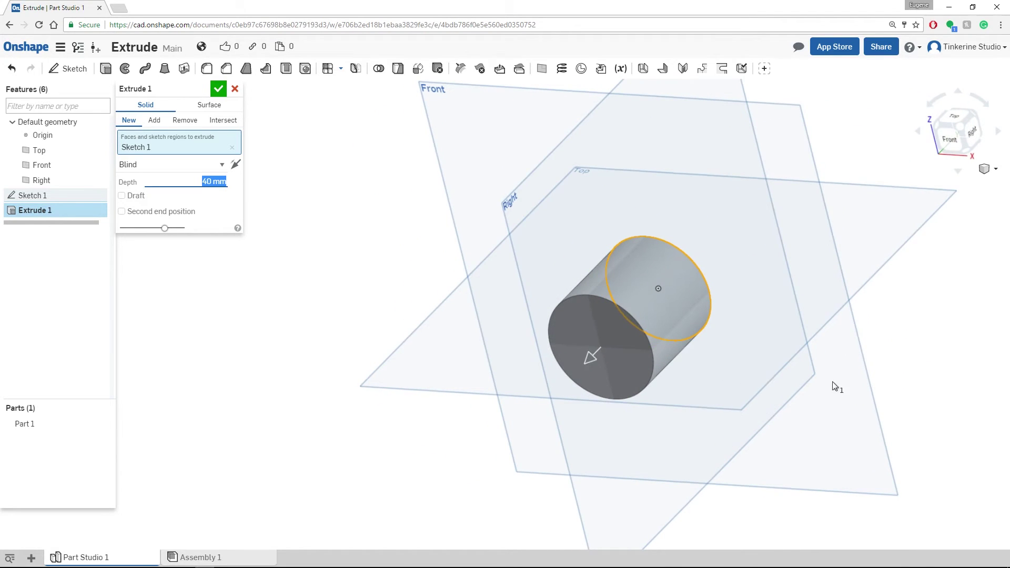
pyautogui.moveTo(589, 358); pyautogui.dragTo(570, 396)
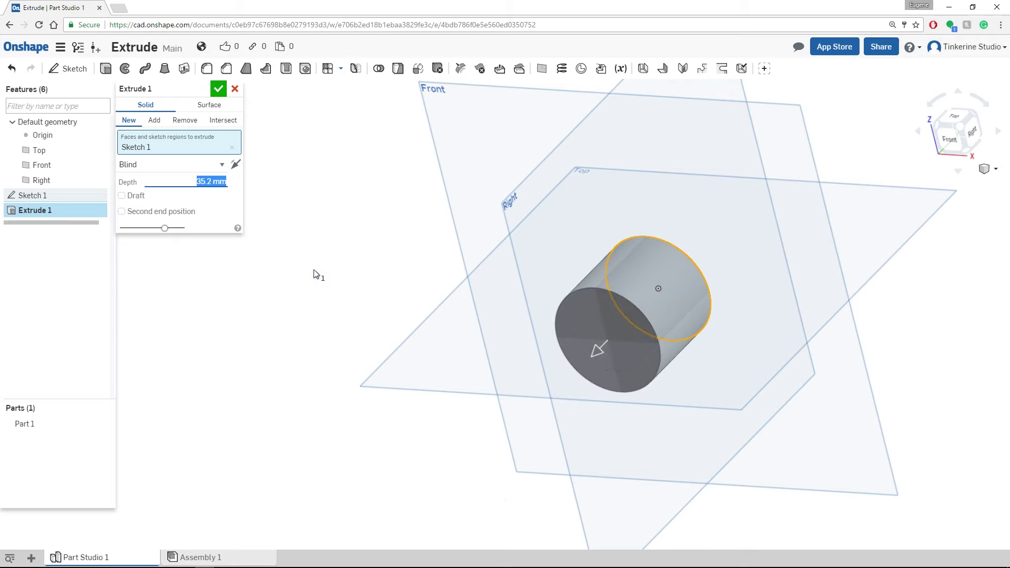
pyautogui.write('25')
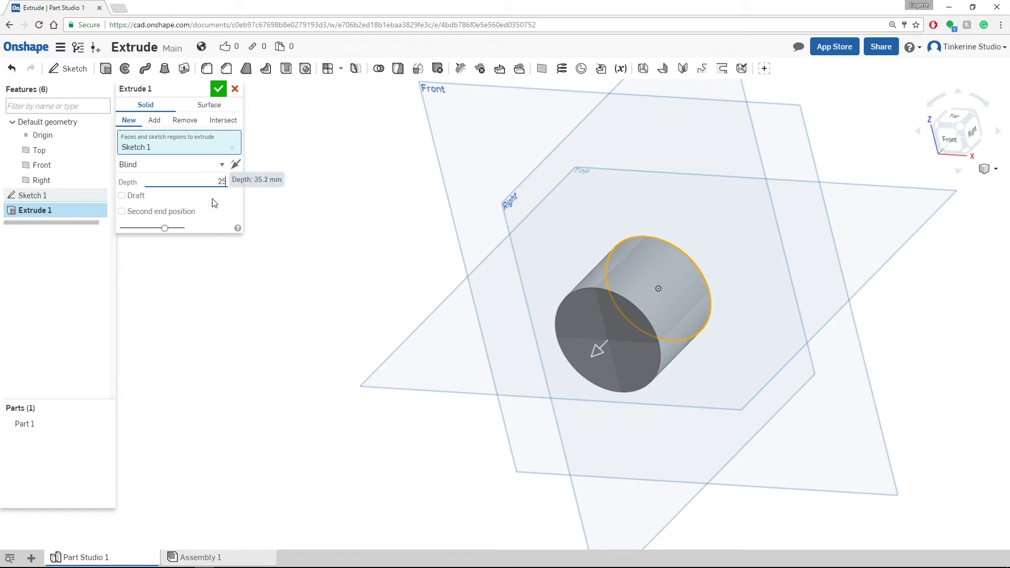
pyautogui.press('Return')
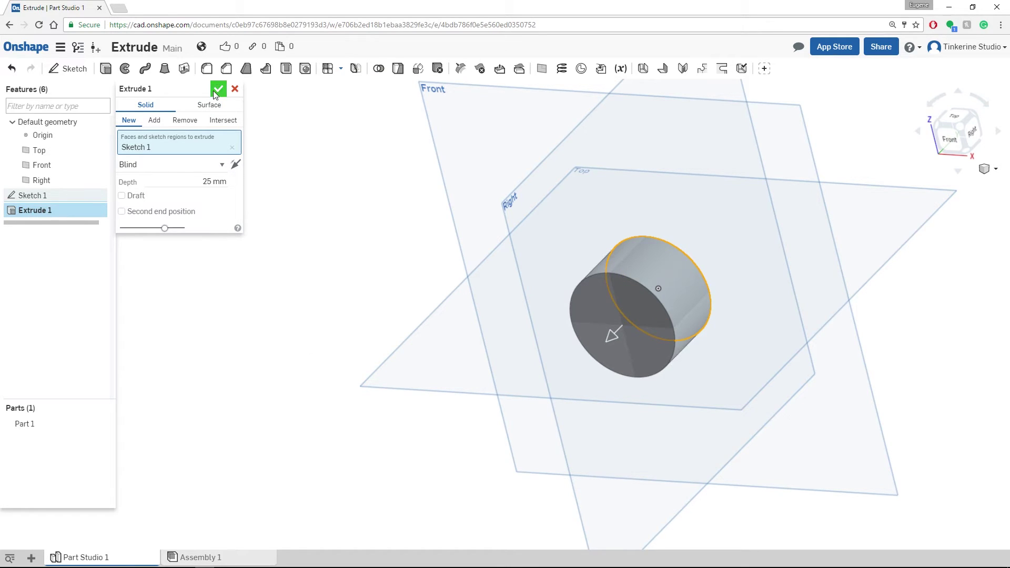
pyautogui.click(217, 90)
# Start a sketch on the cylinder's front face and draw a concentric circle about 33 mm in diameter.
pyautogui.moveTo(292, 272); pyautogui.dragTo(341, 265, button='right')
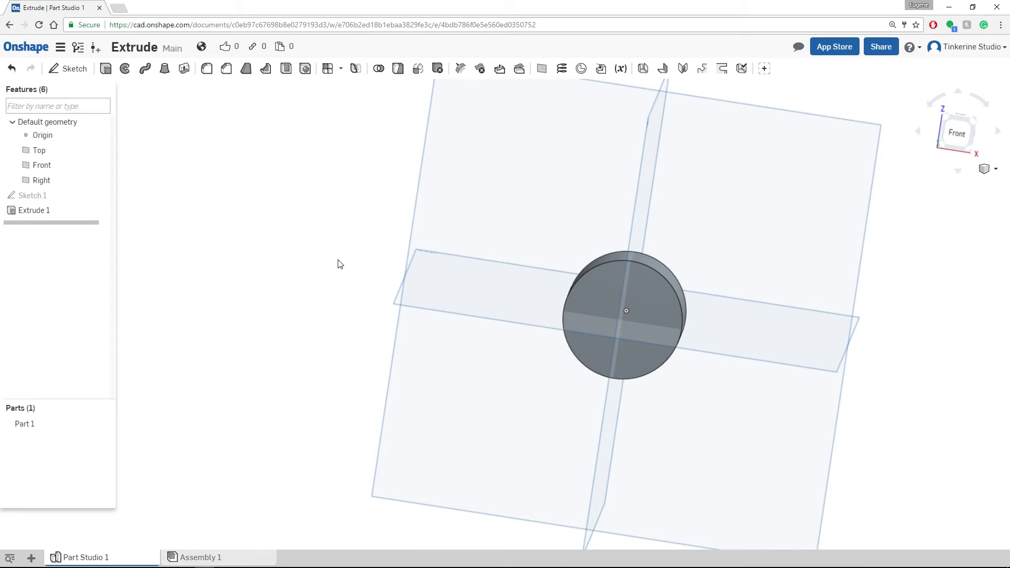
pyautogui.click(960, 135)
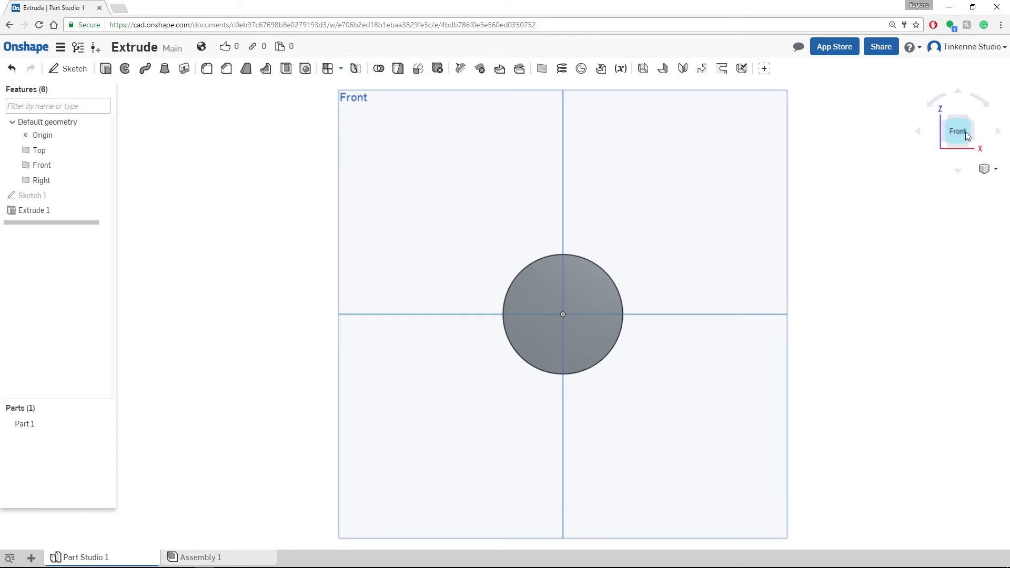
pyautogui.click(592, 298)
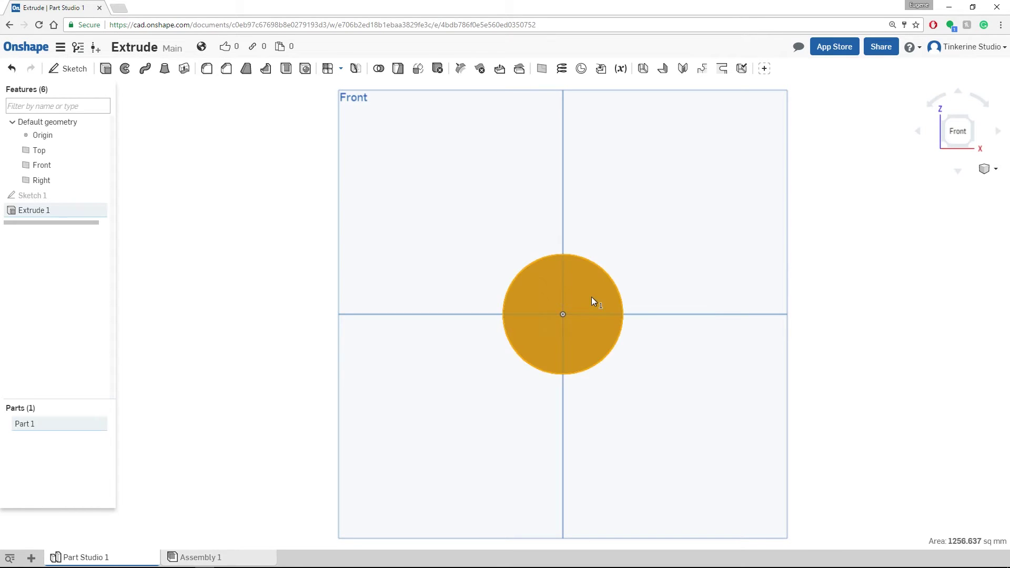
pyautogui.hotkey('shift', '7')
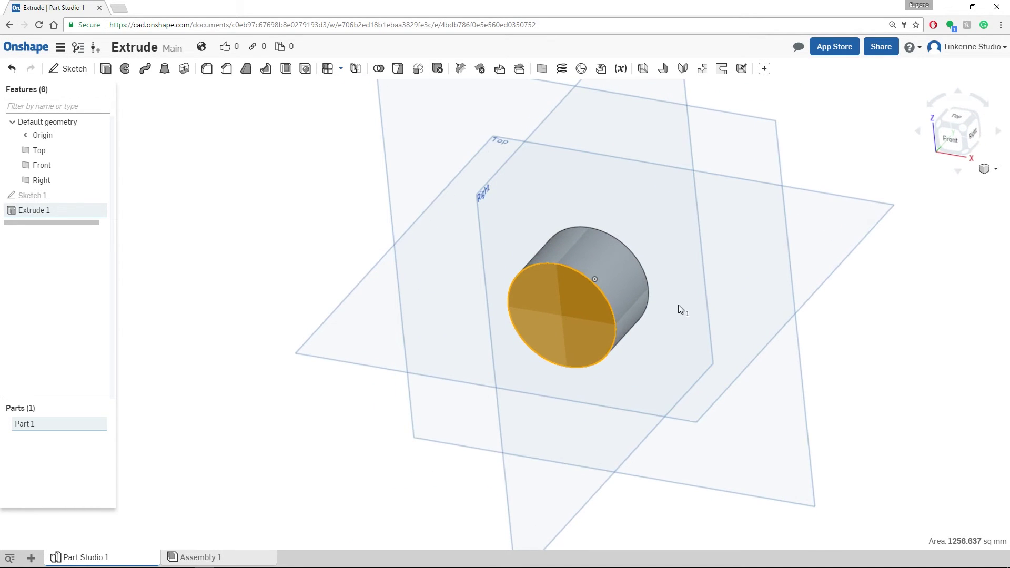
pyautogui.click(956, 138)
pyautogui.click(66, 69)
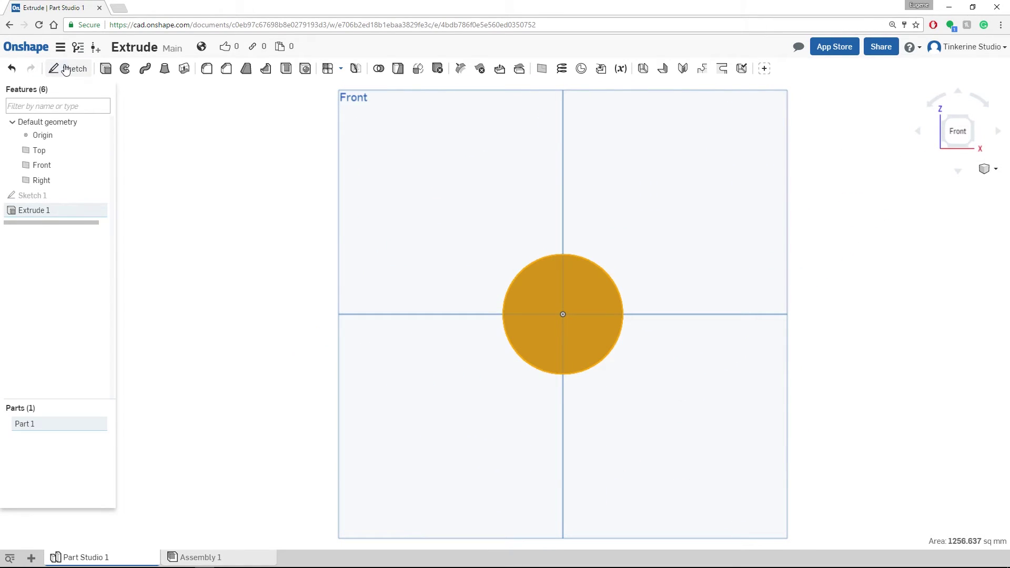
pyautogui.click(145, 72)
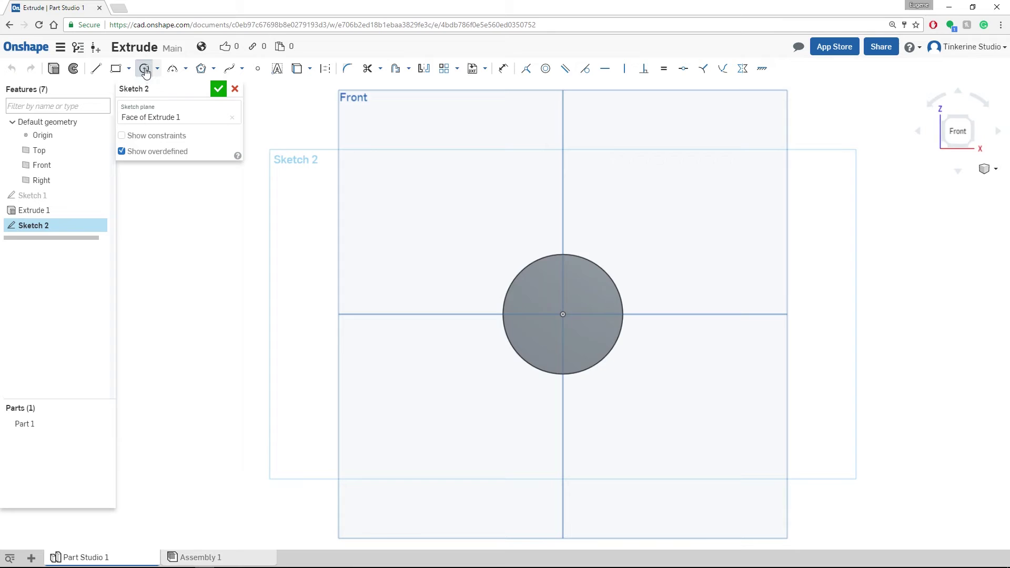
pyautogui.click(564, 315)
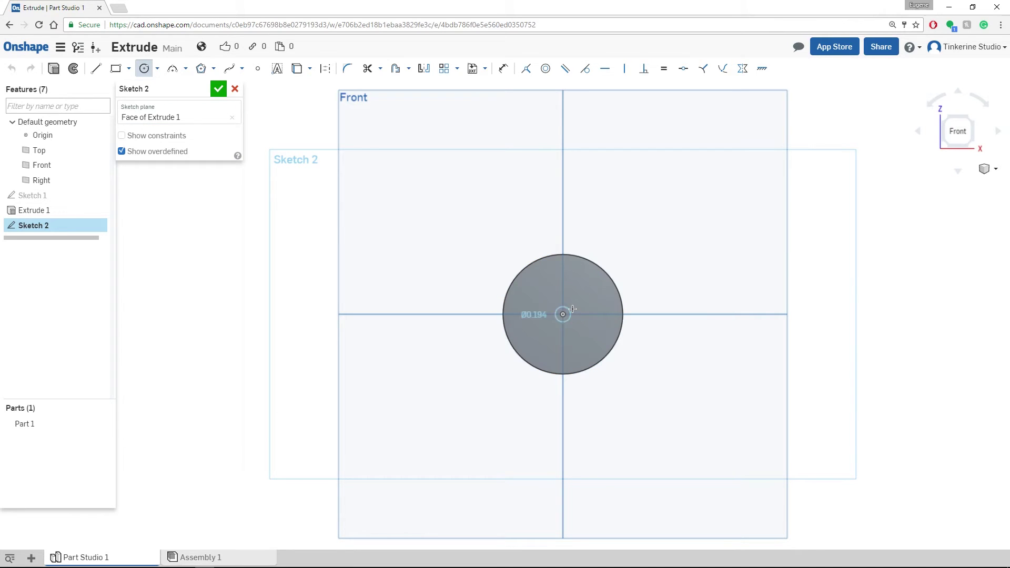
pyautogui.click(601, 284)
# Dimension the inner circle's diameter to 30 mm and finish the sketch.
pyautogui.click(503, 69)
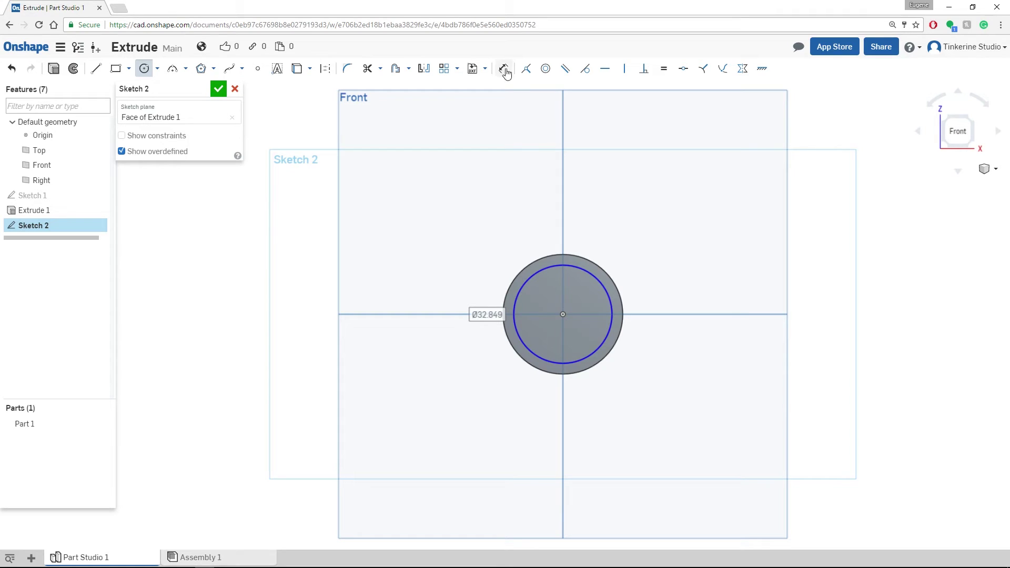
pyautogui.click(608, 284)
pyautogui.click(646, 261)
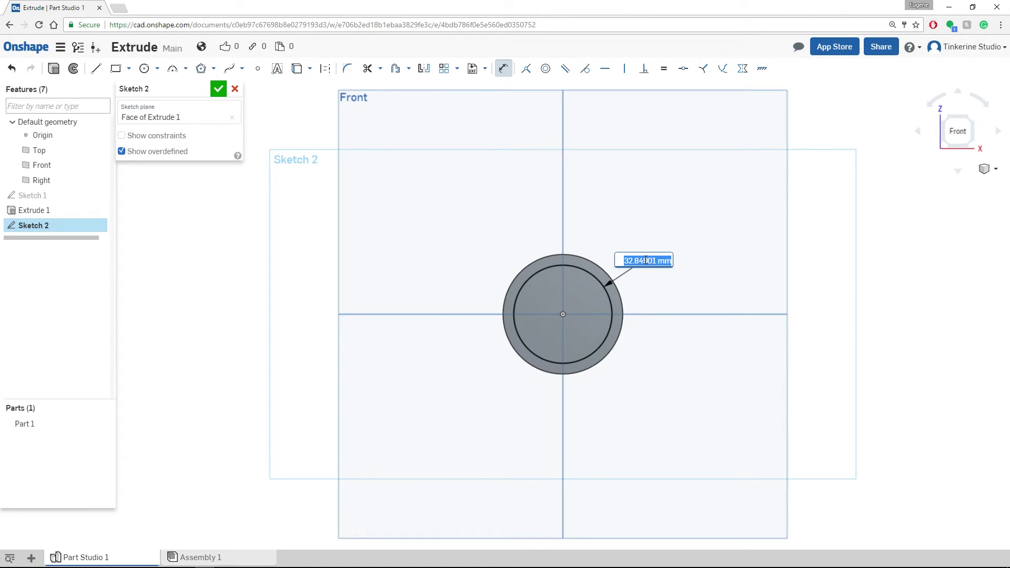
pyautogui.write('30')
pyautogui.press('Return')
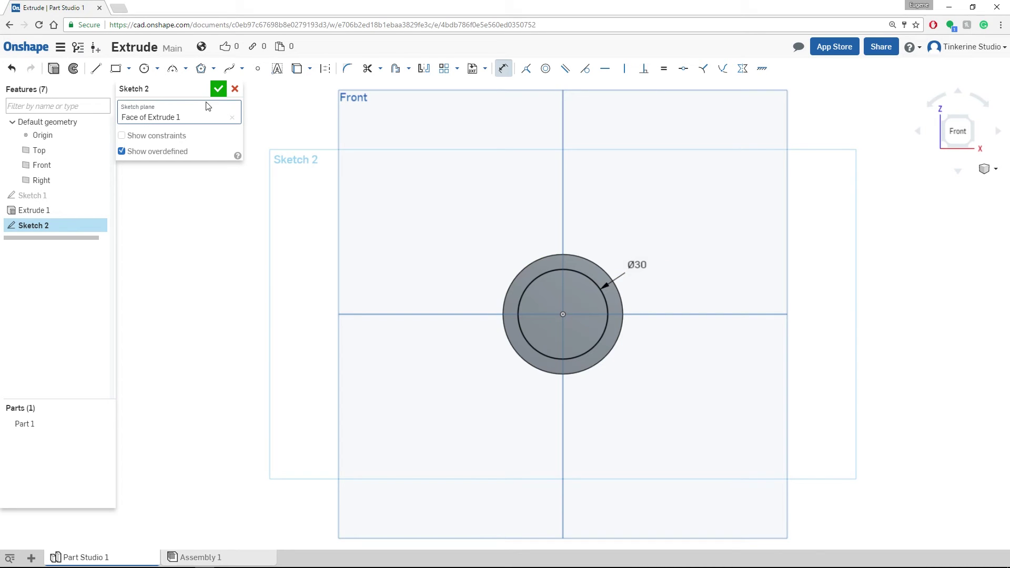
pyautogui.click(218, 90)
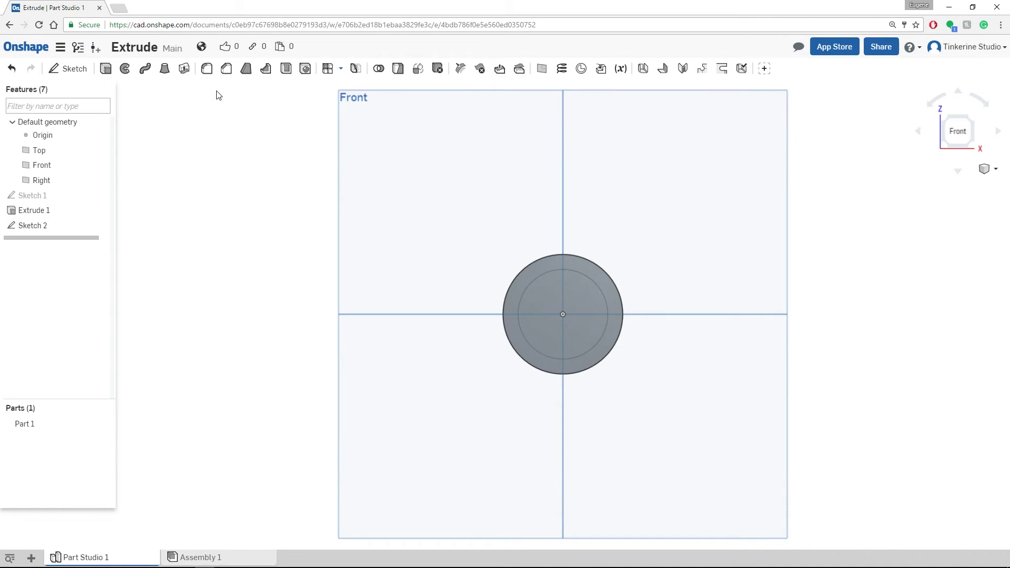
# Start a solid extrusion of the 30 mm inner circle sketch and set it to remove material from the cylinder.
pyautogui.click(34, 225)
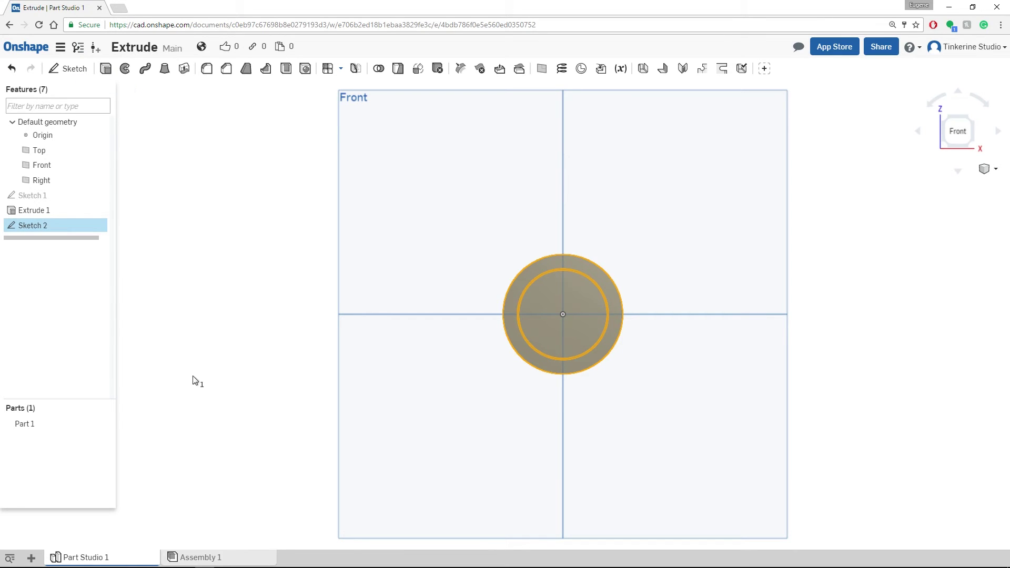
pyautogui.press('Up')
pyautogui.press('Right')
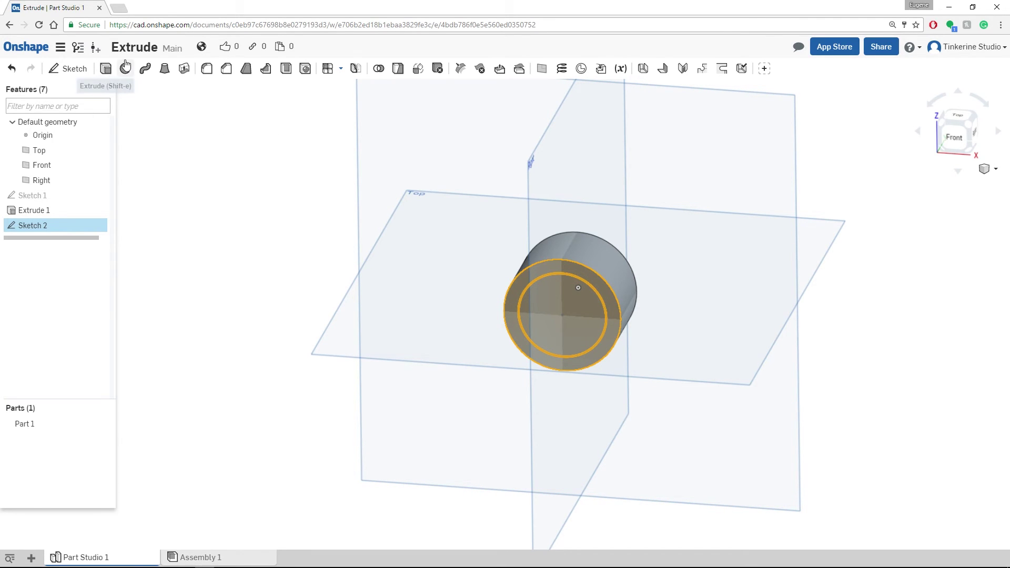
pyautogui.click(106, 69)
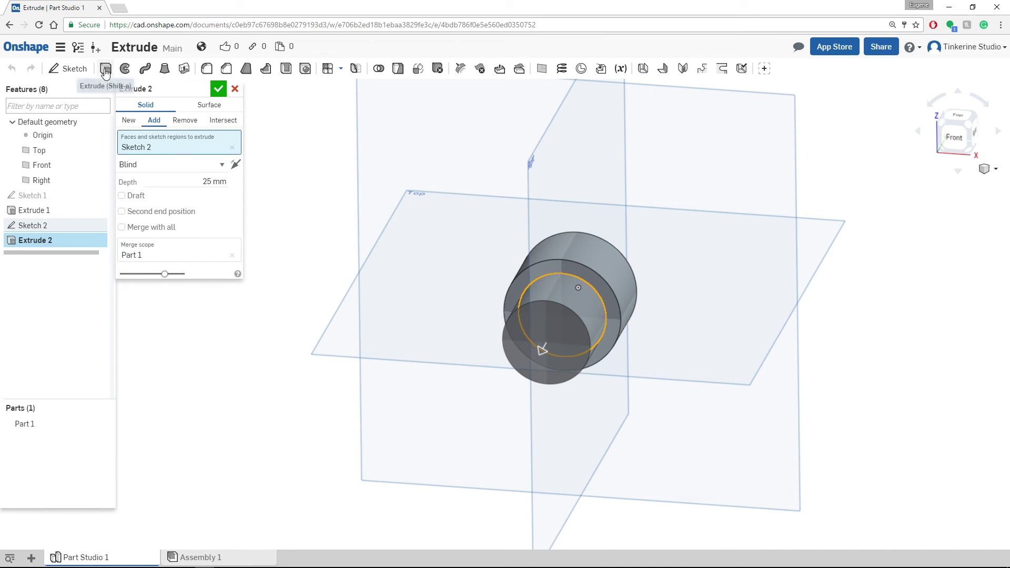
pyautogui.click(189, 123)
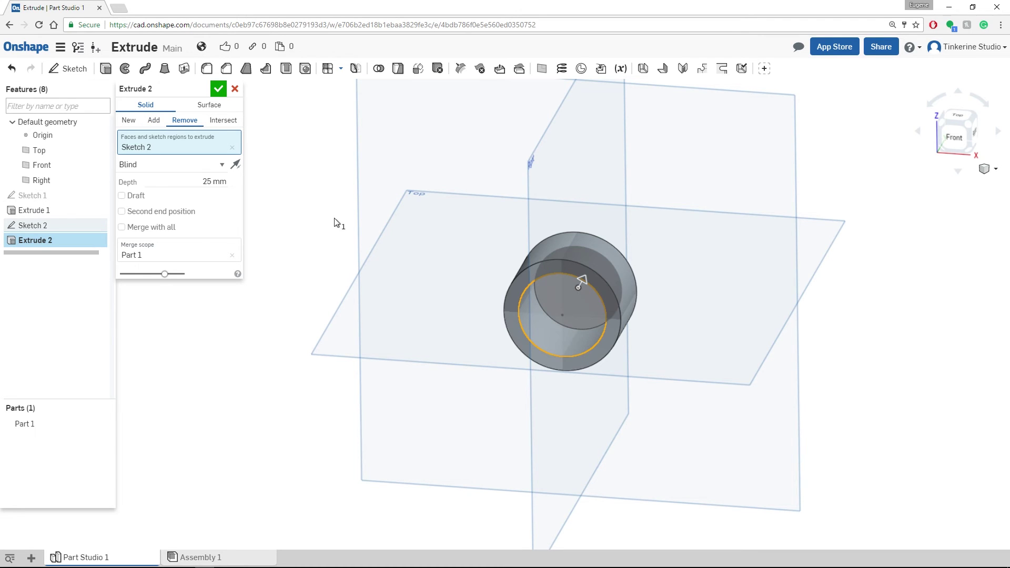
# Set the blind depth of the circular cut to 10 mm.
pyautogui.moveTo(333, 219); pyautogui.dragTo(472, 206, button='right')
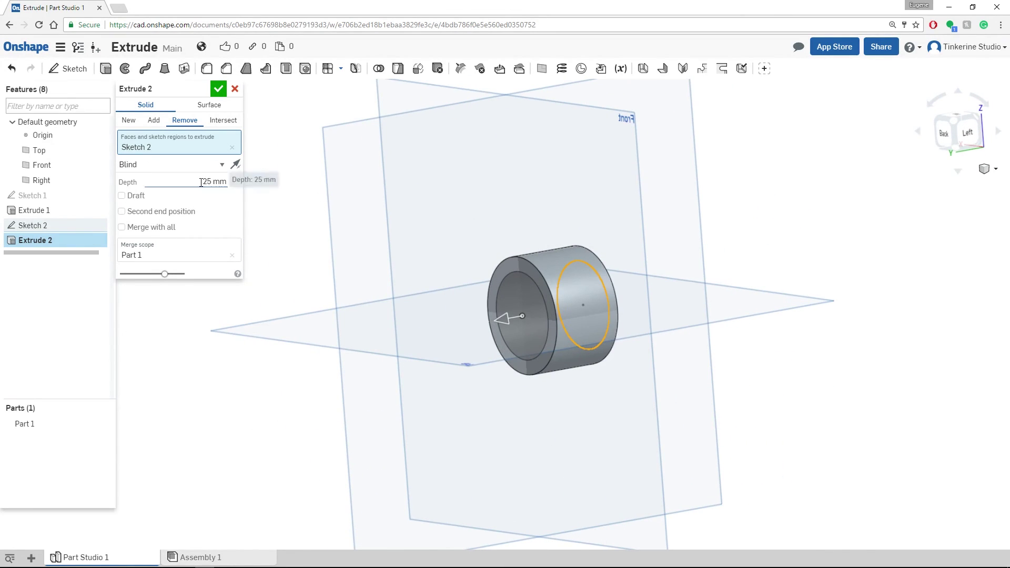
pyautogui.click(221, 181)
pyautogui.write('10')
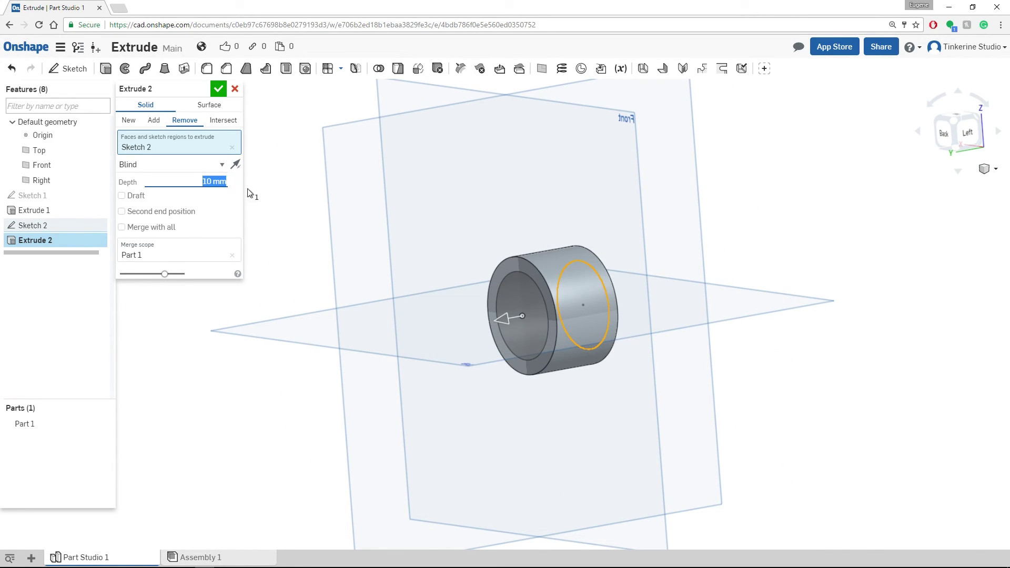
pyautogui.press('Return')
pyautogui.moveTo(816, 282); pyautogui.dragTo(671, 316, button='right')
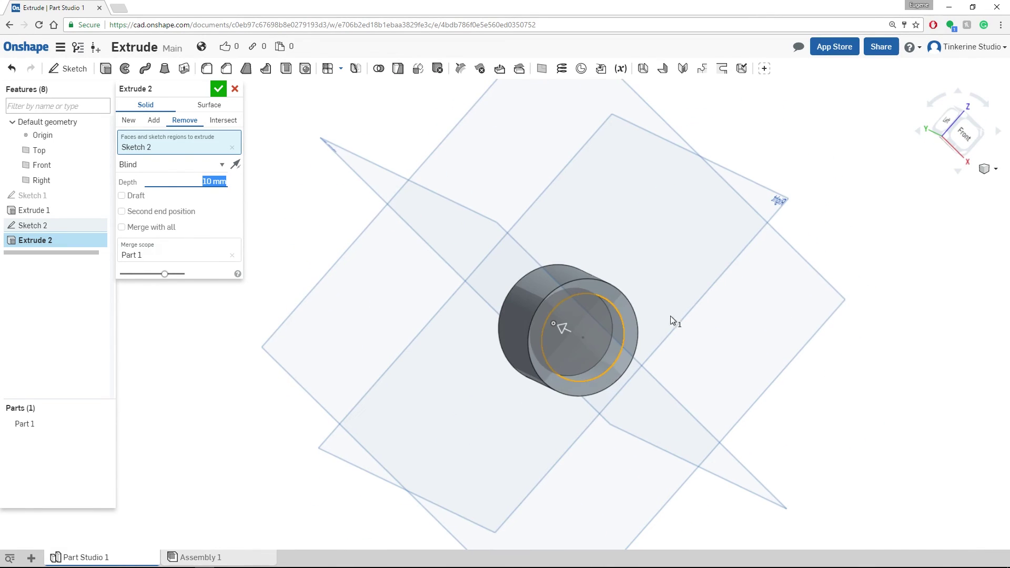
# Switch the extrusion to adding material and stretch the boss outward from the front face to a depth of about 24.6 mm.
pyautogui.click(154, 120)
pyautogui.press('n')
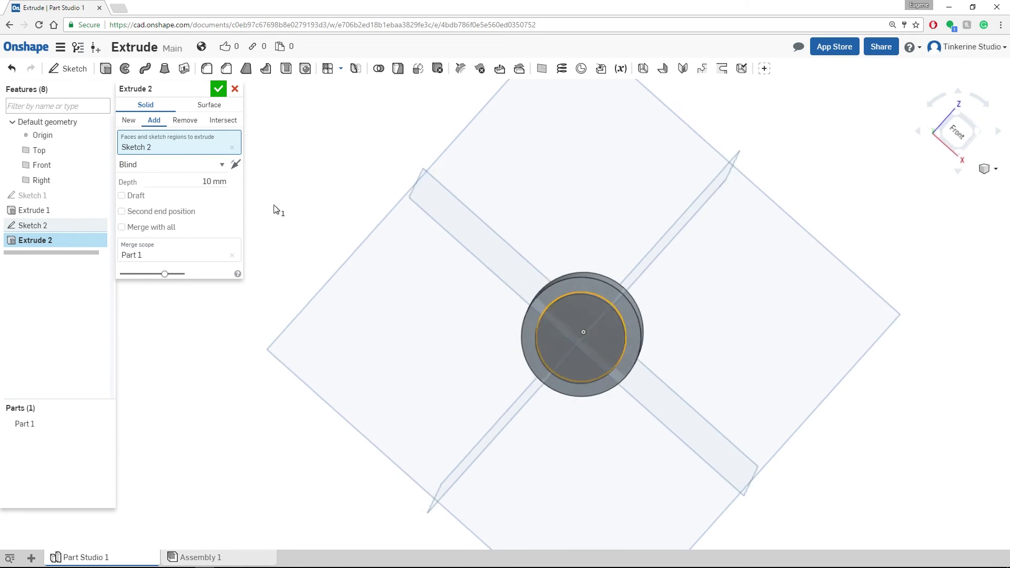
pyautogui.moveTo(273, 209); pyautogui.dragTo(459, 360, button='right')
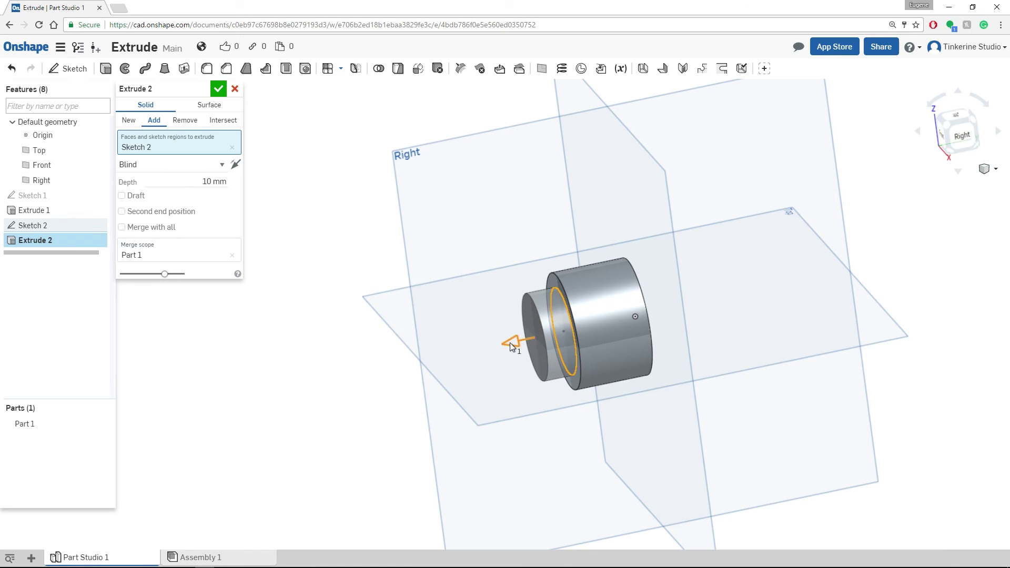
pyautogui.moveTo(511, 346); pyautogui.dragTo(475, 346)
pyautogui.moveTo(475, 346); pyautogui.dragTo(564, 330, button='right')
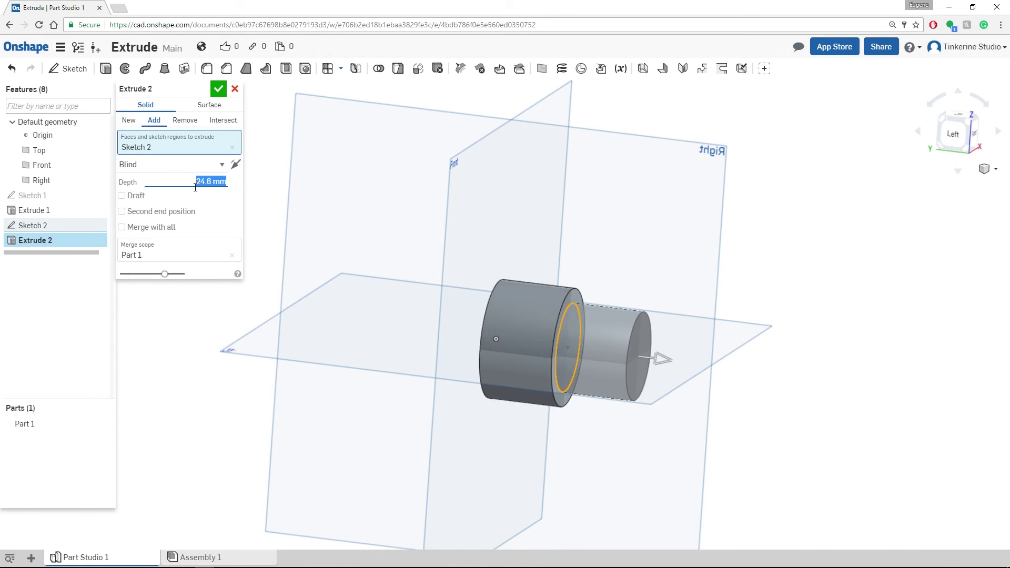
# Change the extrusion to remove material, set its blind depth to 20 mm, and accept the cut.
pyautogui.click(185, 120)
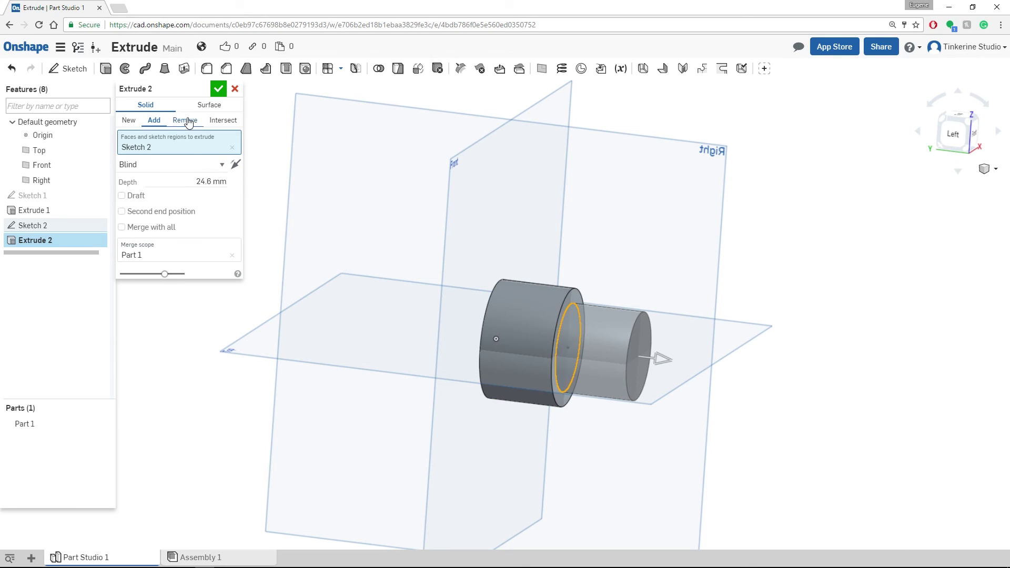
pyautogui.click(184, 184)
pyautogui.write('20')
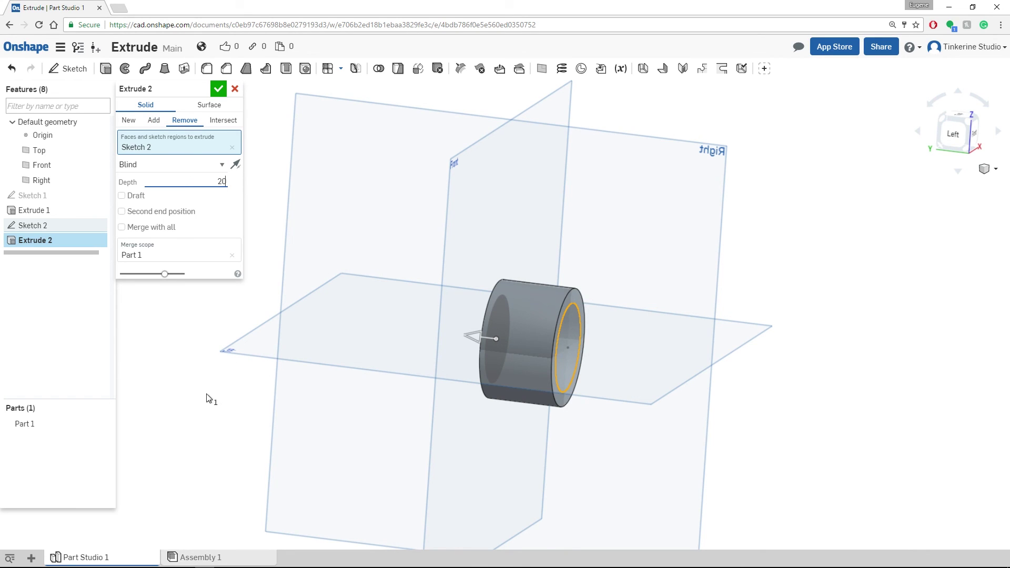
pyautogui.press('Return')
pyautogui.moveTo(655, 349); pyautogui.dragTo(686, 317, button='right')
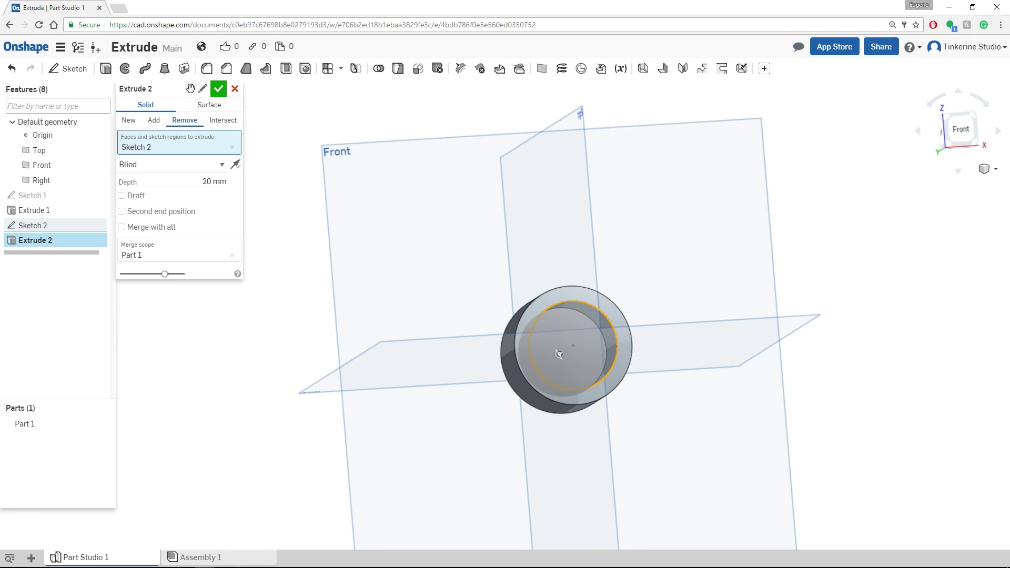
pyautogui.click(219, 90)
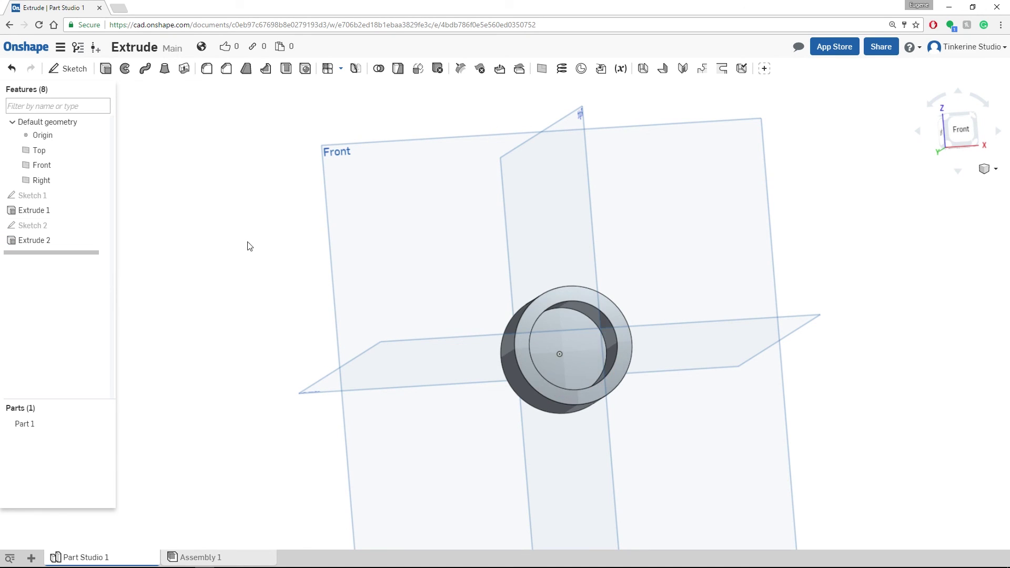
pyautogui.moveTo(247, 244); pyautogui.dragTo(221, 369, button='right')
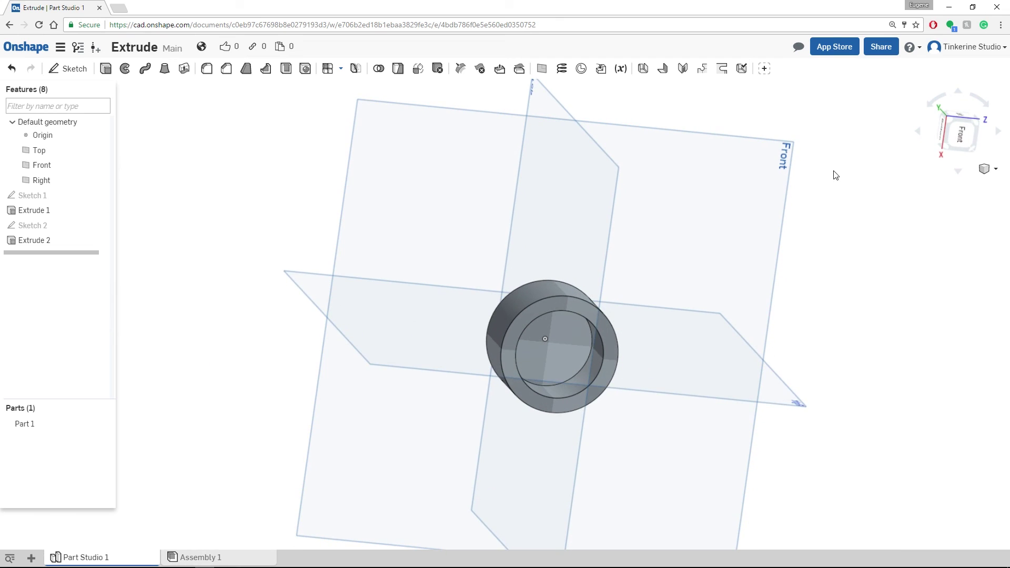
pyautogui.click(961, 136)
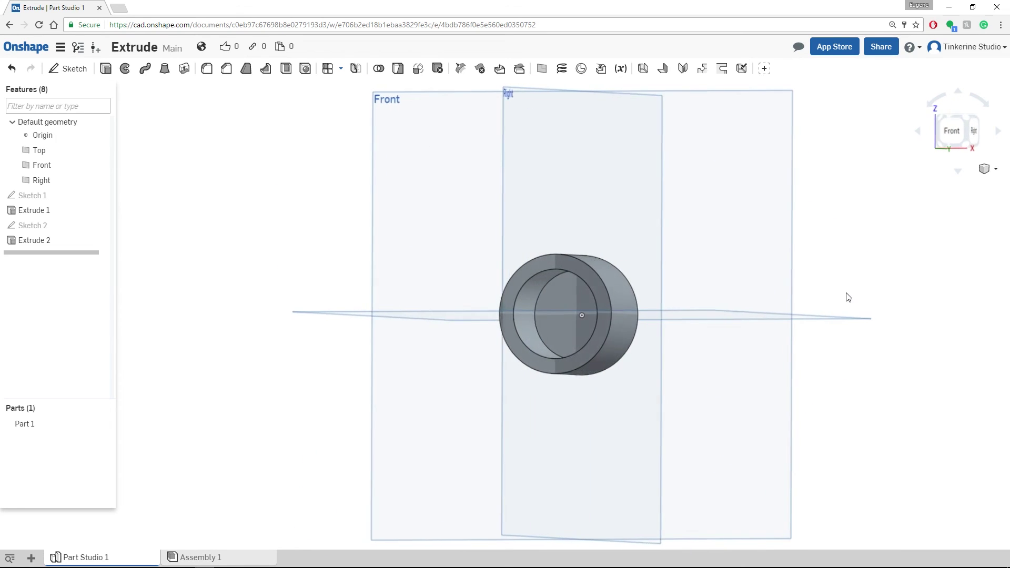
pyautogui.click(985, 168)
pyautogui.click(965, 187)
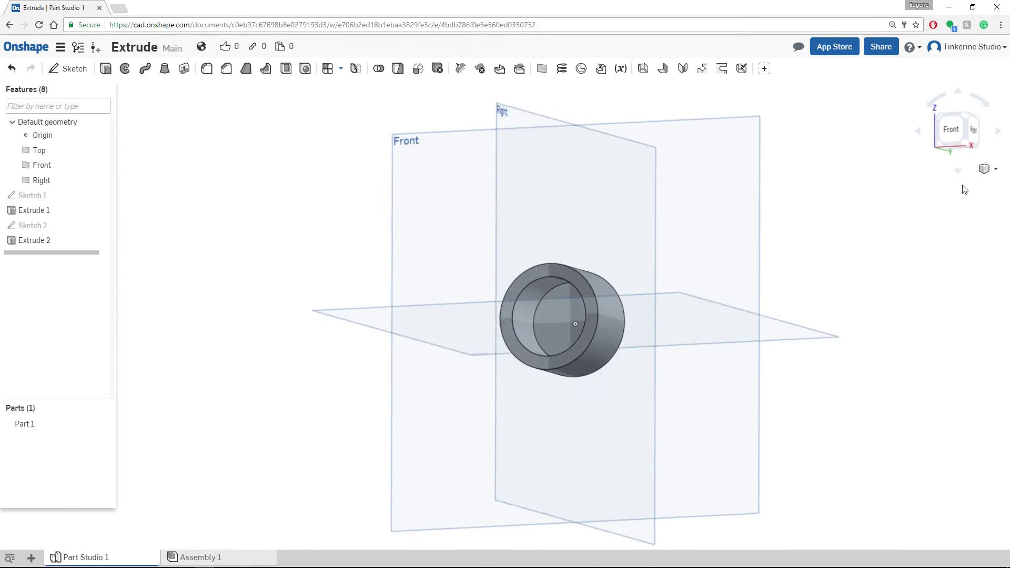